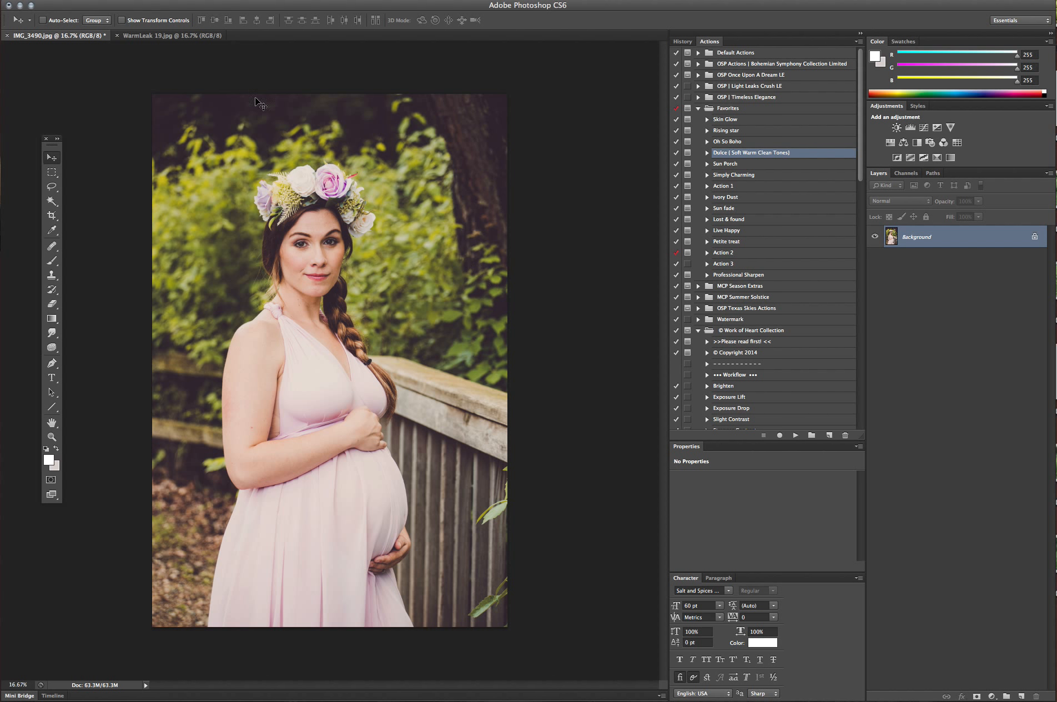
Step: Copy the WarmLeak 19.jpg image into IMG_3490.jpg as a new layer and align it with the photo's upper-left corner
click(148, 36)
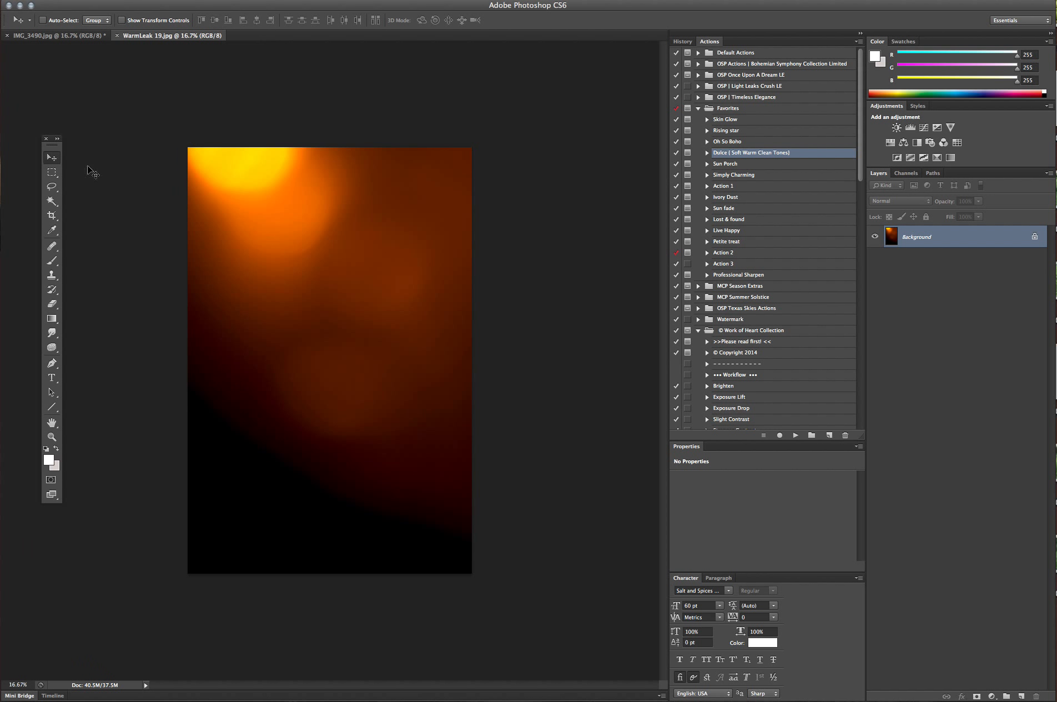
drag(357, 279, 95, 40)
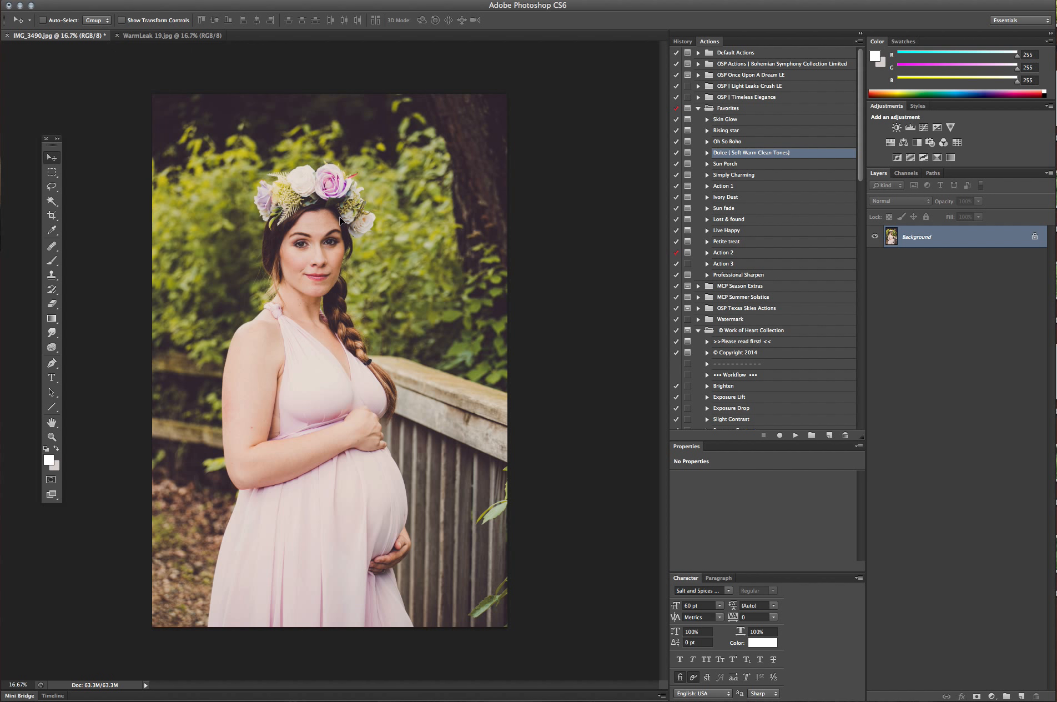
drag(340, 220, 342, 221)
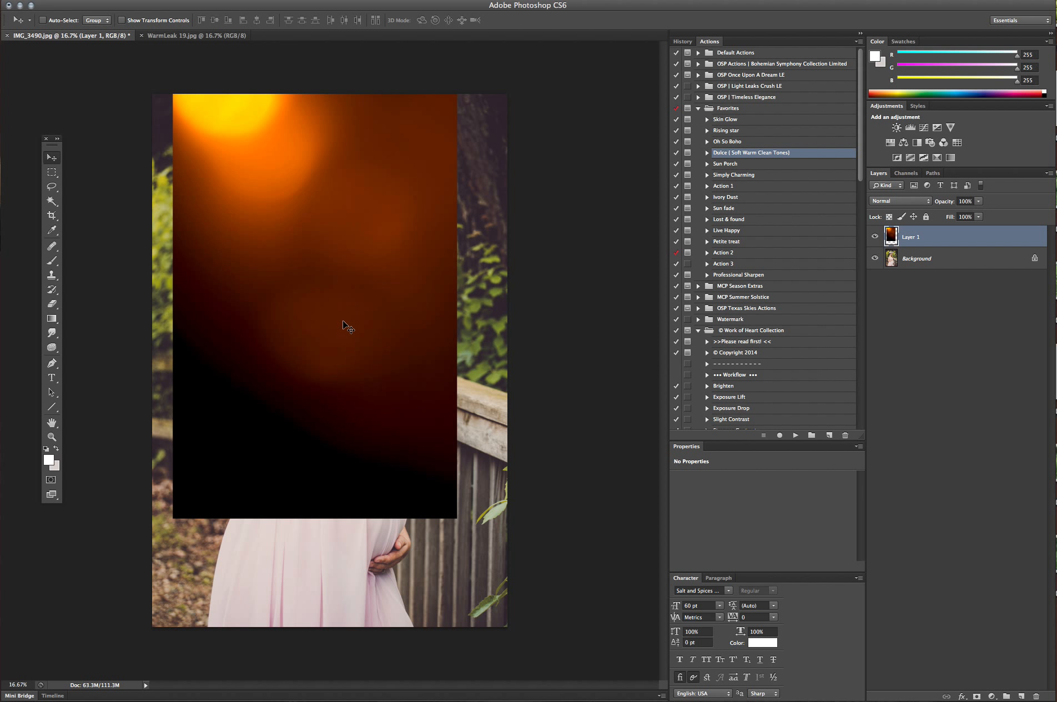
drag(344, 334, 314, 333)
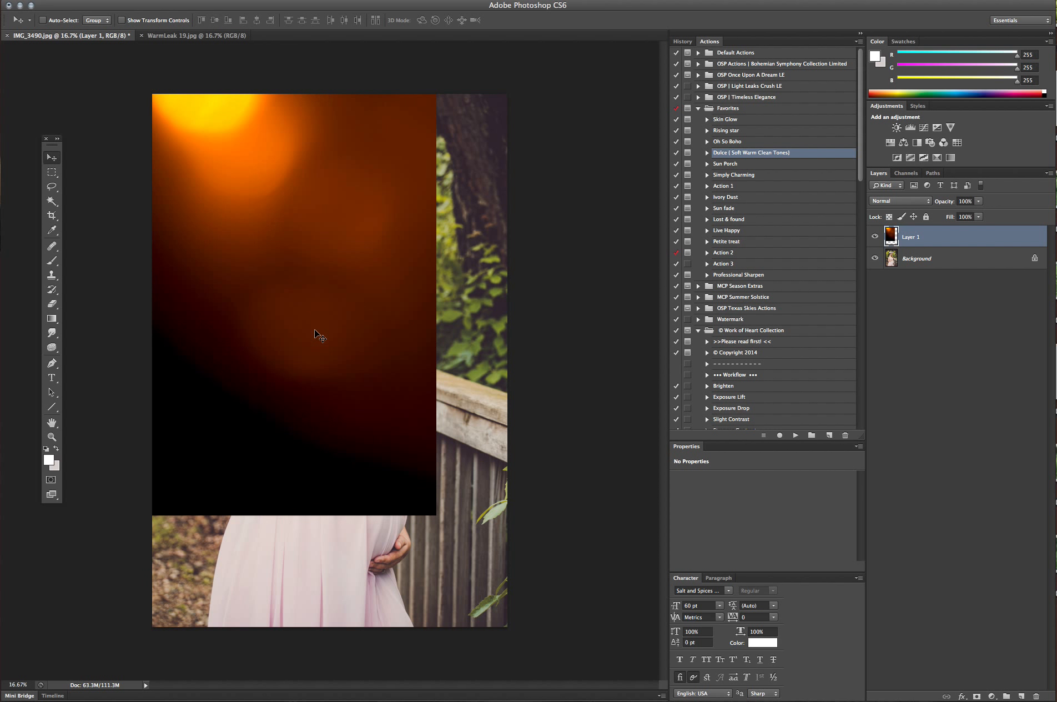
Step: Free-transform the light leak layer to about 201.5% width and 174.5% height, positioned so it covers the whole photo
key(ctrl+t)
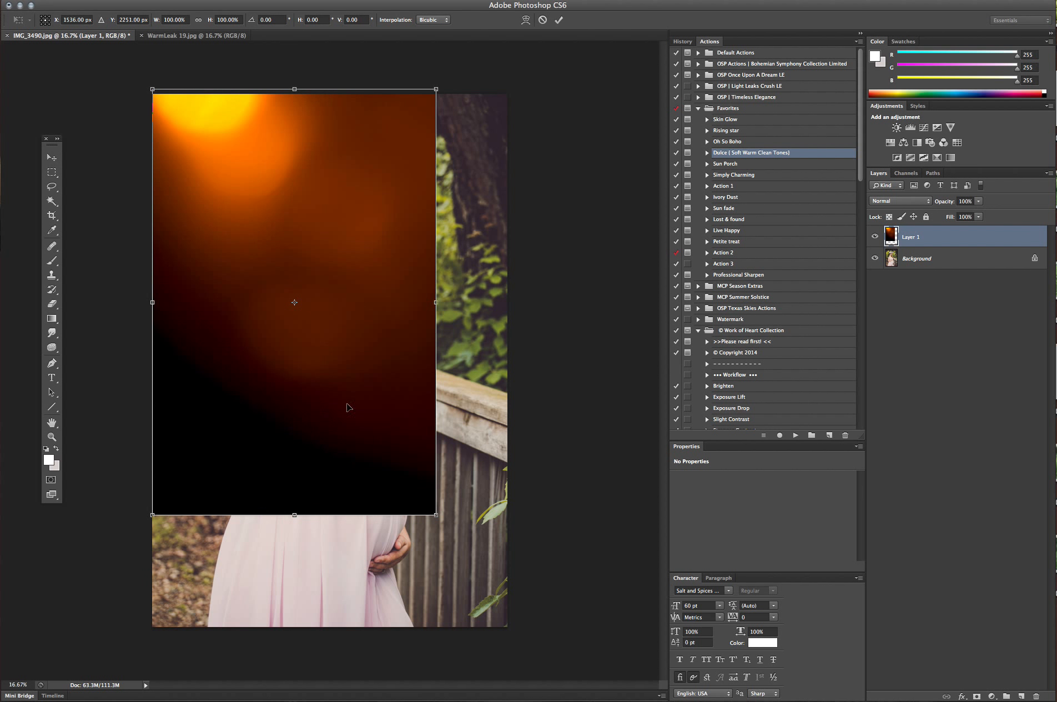
drag(435, 514, 546, 636)
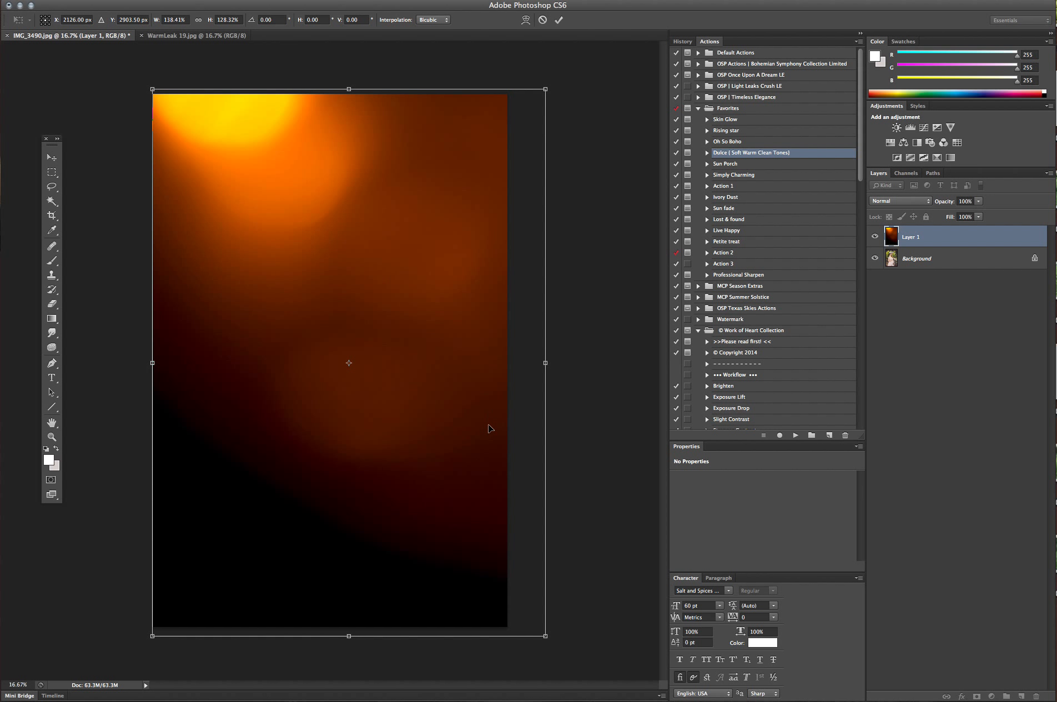
drag(545, 90, 644, 0)
drag(585, 236, 556, 238)
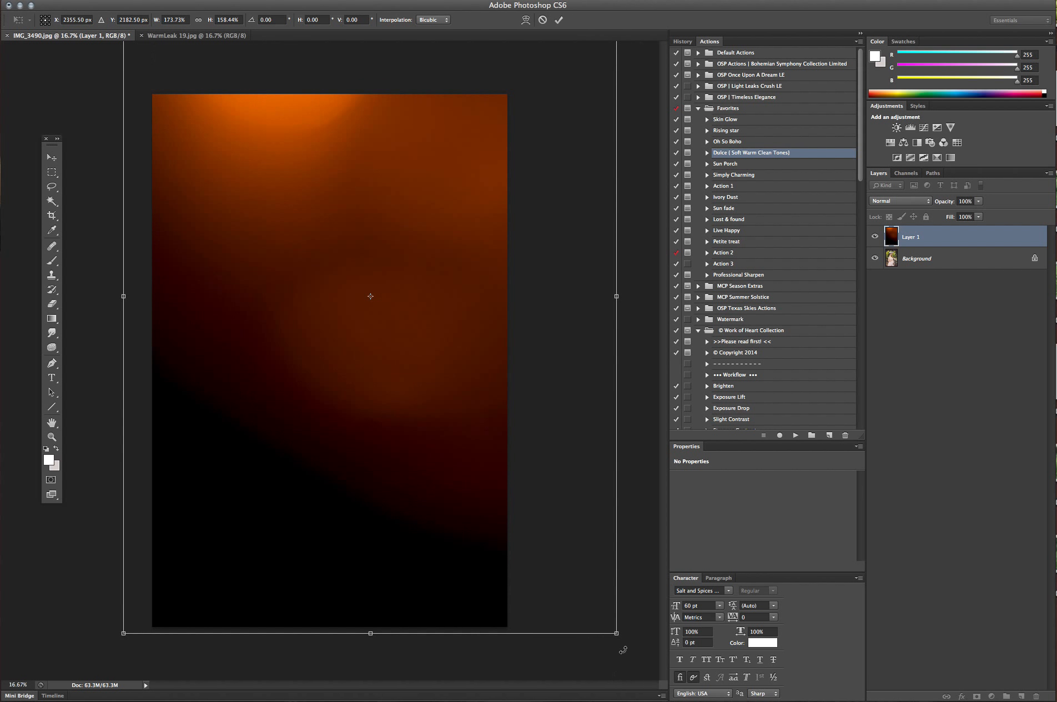
drag(619, 637, 695, 700)
drag(600, 601, 574, 563)
drag(536, 316, 555, 320)
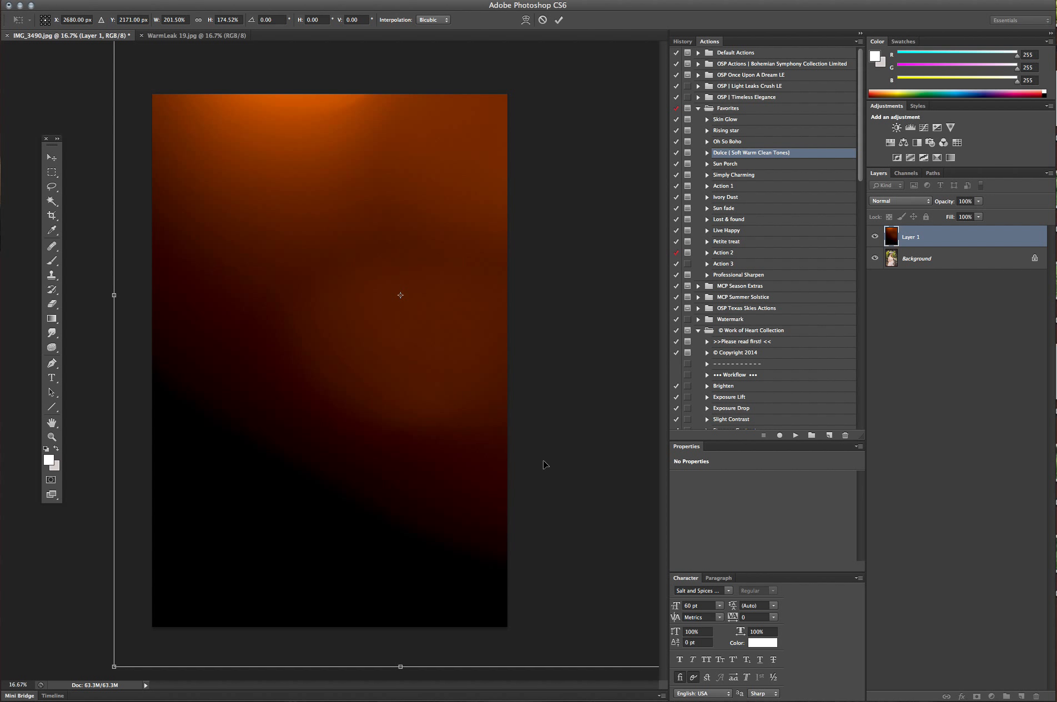
key(Return)
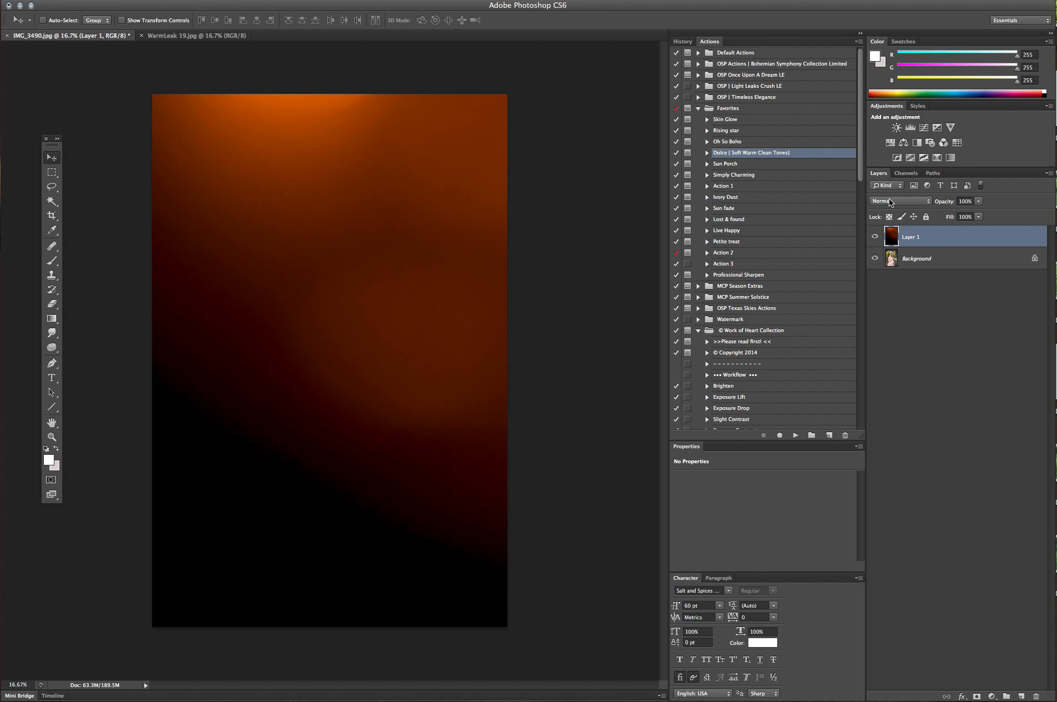
Step: Set the light leak layer's blend mode to Screen and move it slightly down so more glow falls across the photo's upper edge
click(889, 200)
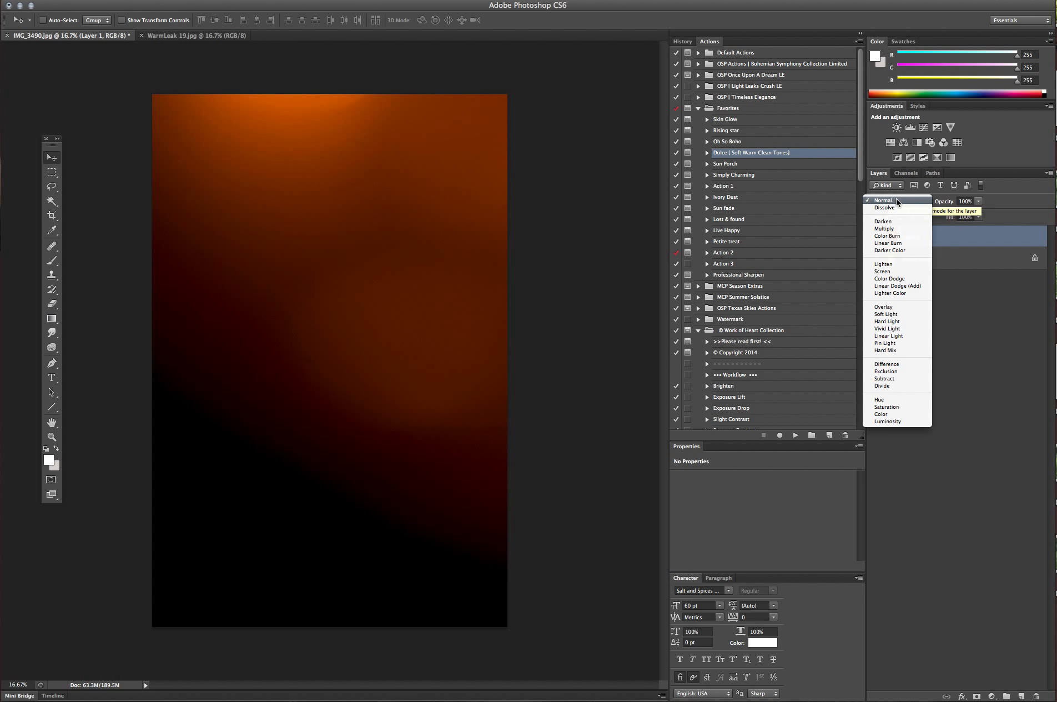
click(903, 271)
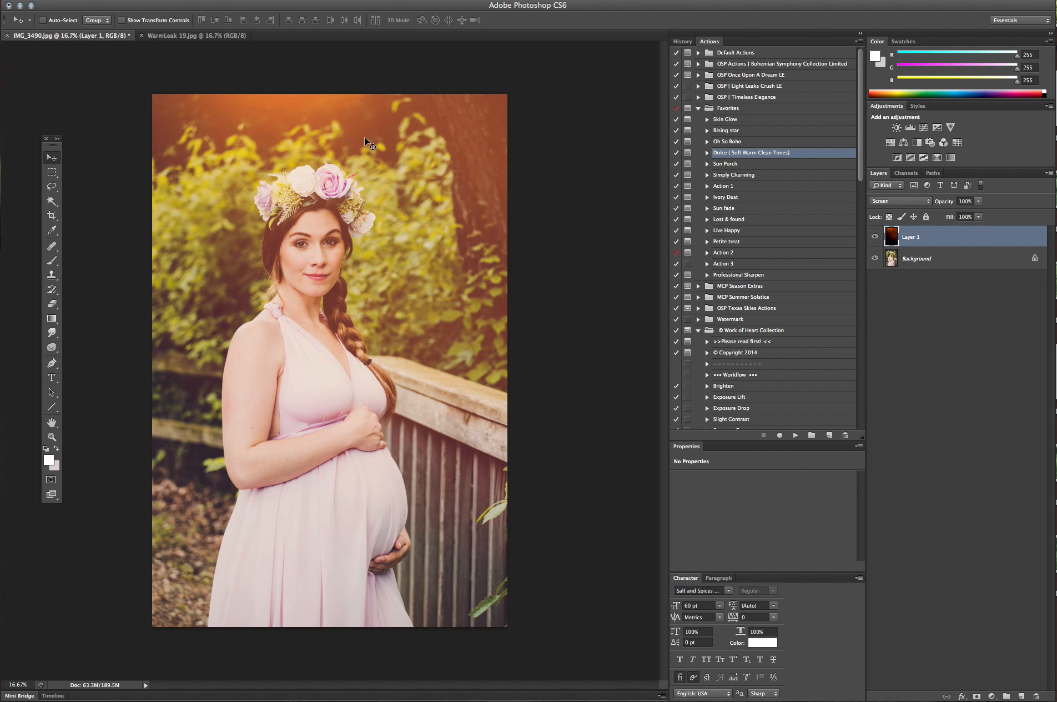
drag(387, 137, 413, 174)
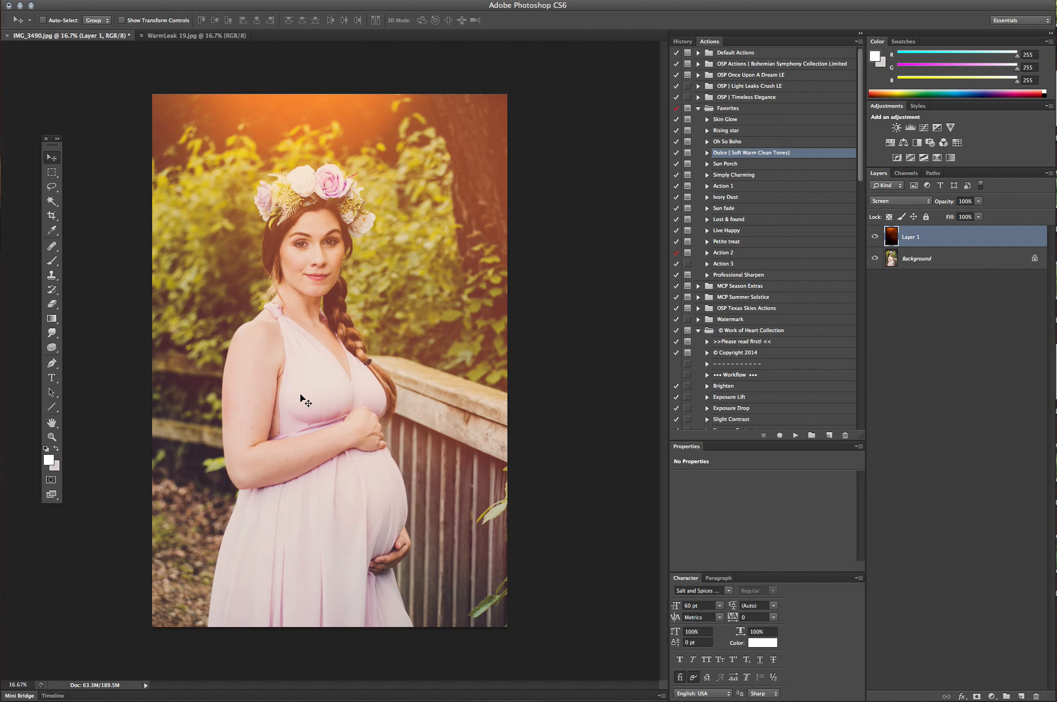
Step: Erase the light leak over the woman's face, body and dress with a soft 2868 px Eraser
click(52, 304)
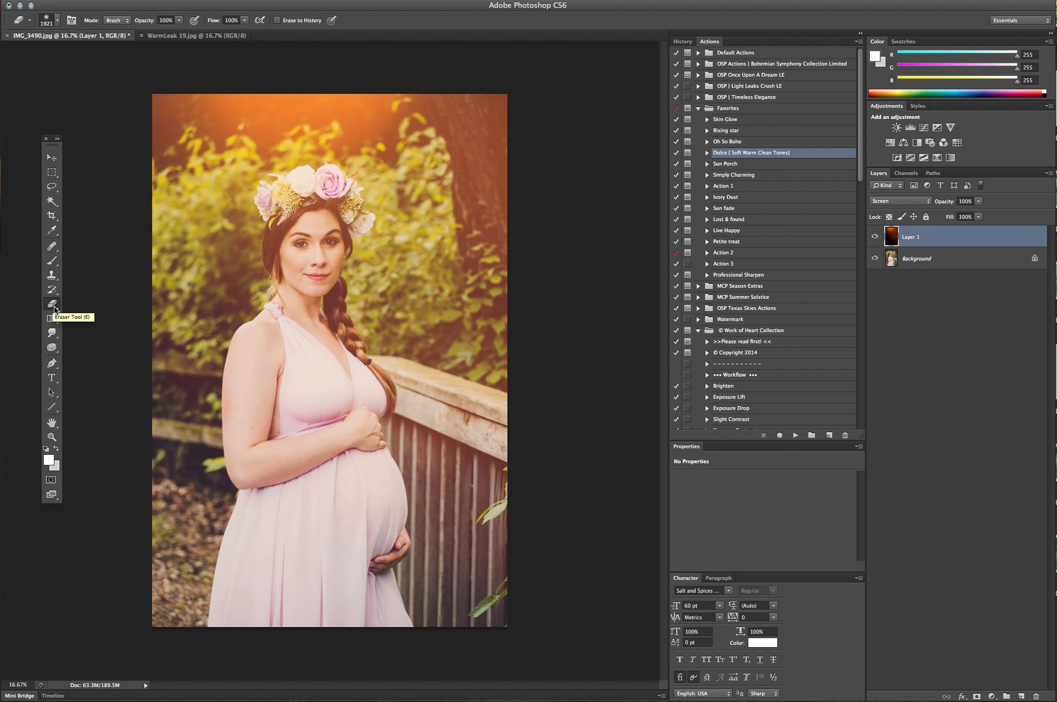
click(50, 26)
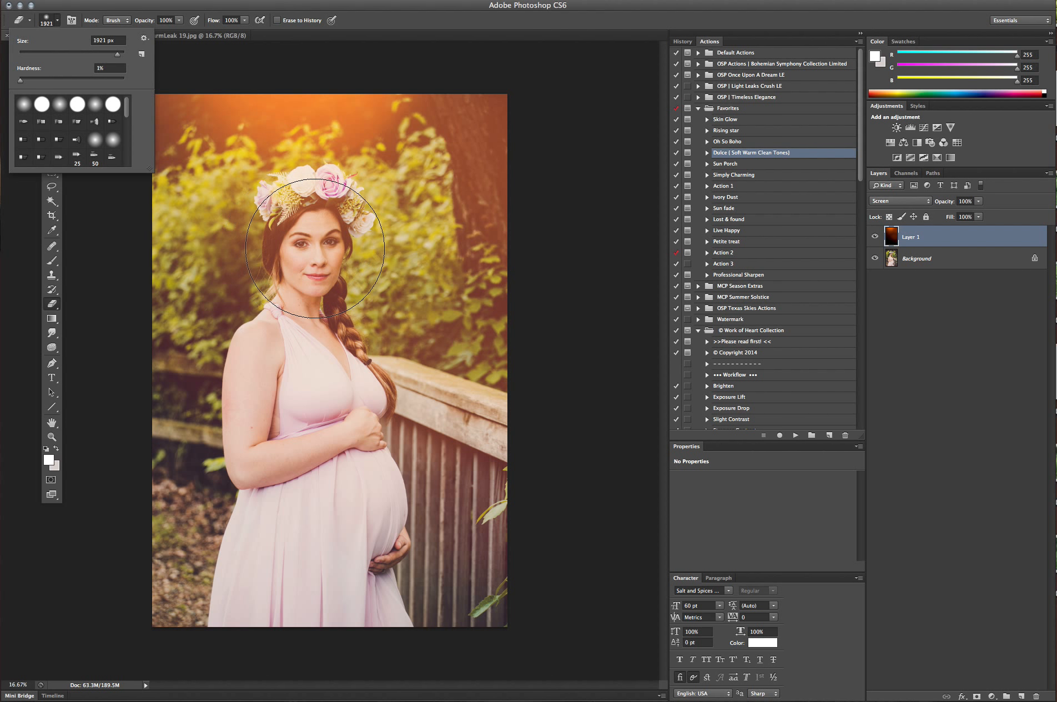
drag(117, 55, 119, 56)
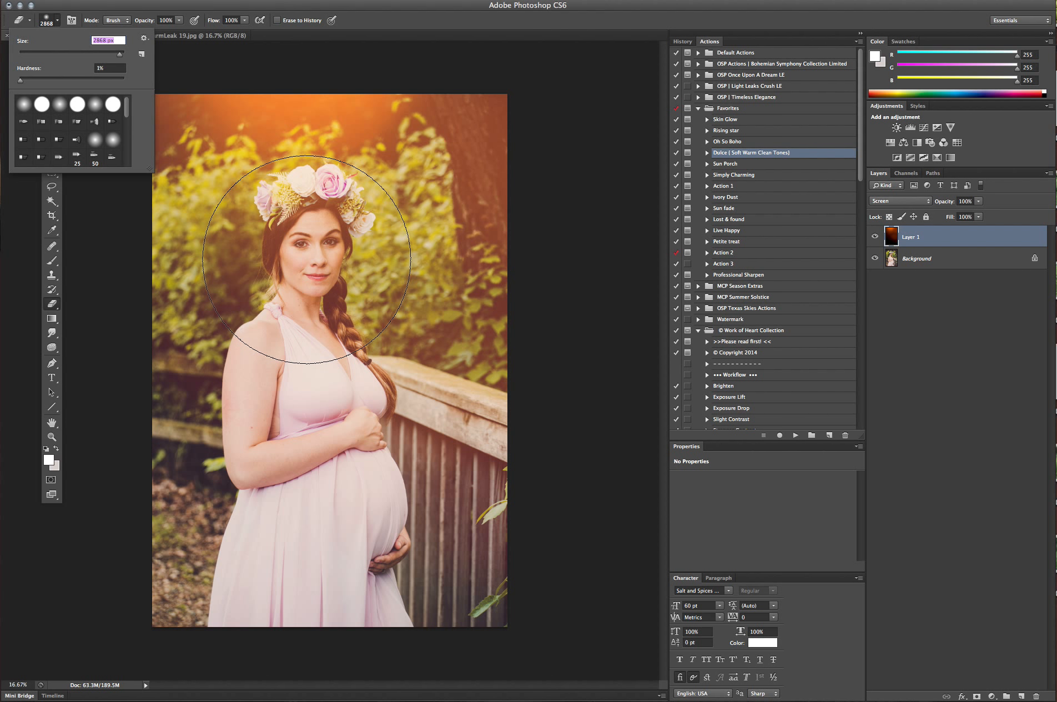
key(Return)
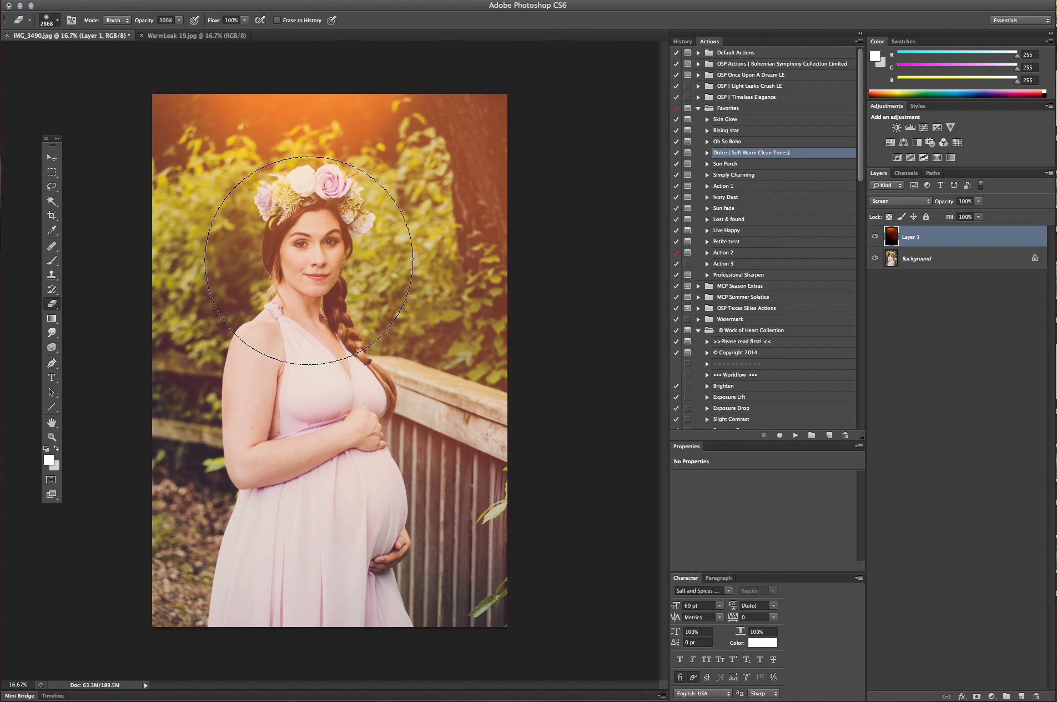
click(309, 260)
mouse_move(310, 399)
mouse_down()
mouse_move(328, 406)
mouse_move(310, 398)
mouse_move(323, 462)
mouse_up()
mouse_move(319, 574)
mouse_down()
mouse_move(332, 448)
mouse_move(323, 547)
mouse_up()
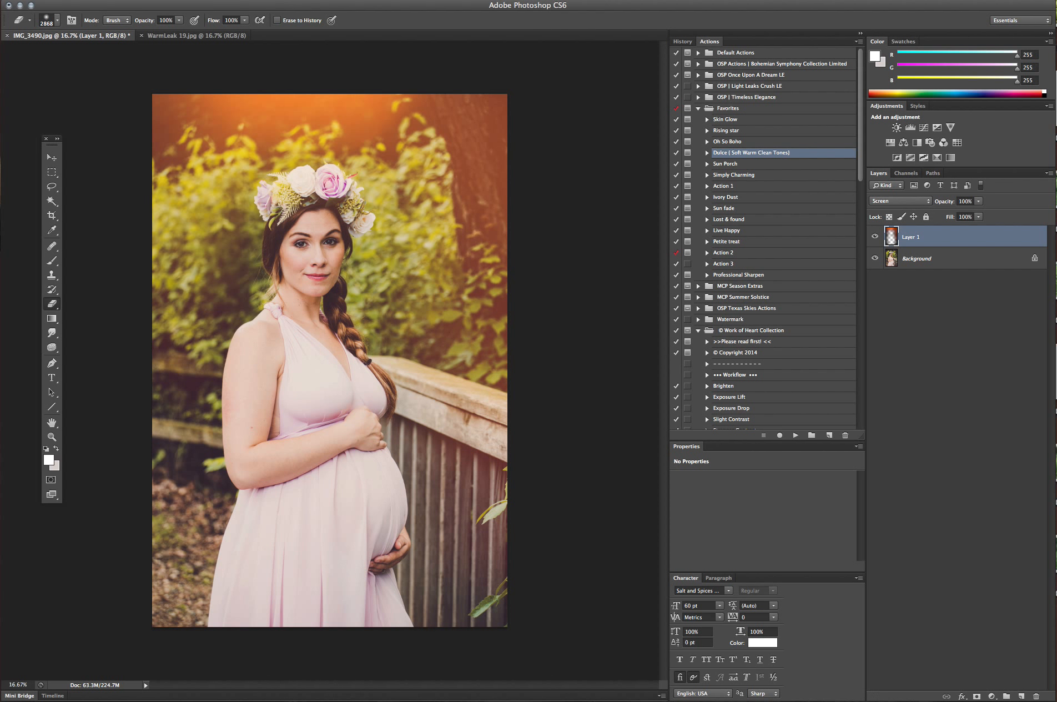
Step: Flatten the light leak layer and the photo into a single background layer
click(52, 157)
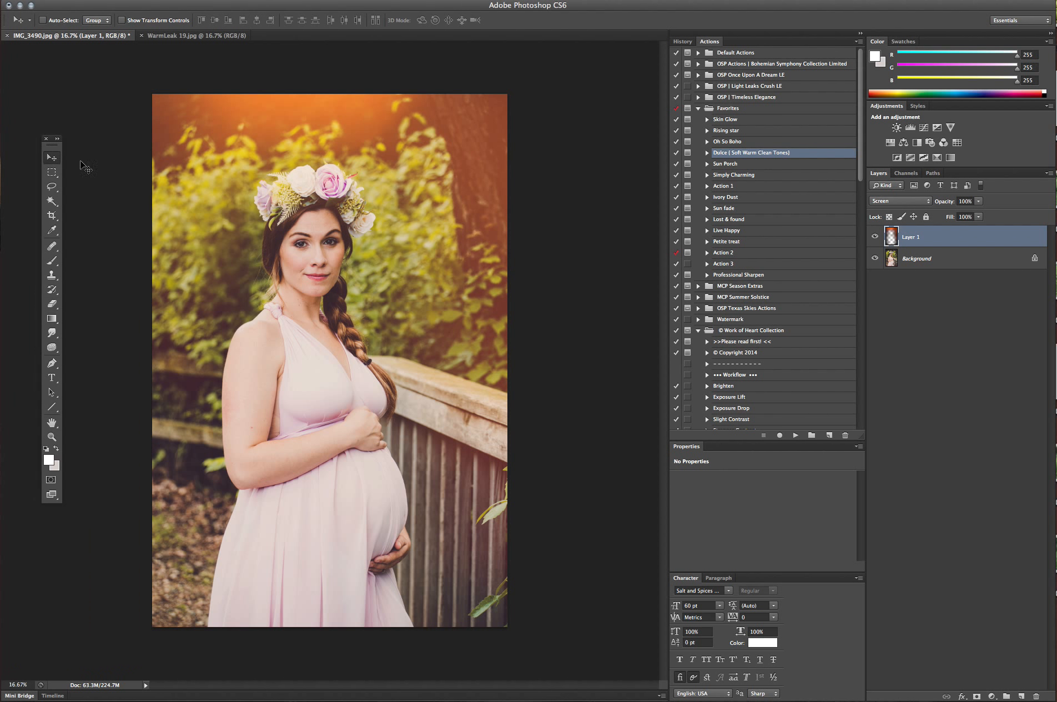
right_click(978, 261)
click(1004, 345)
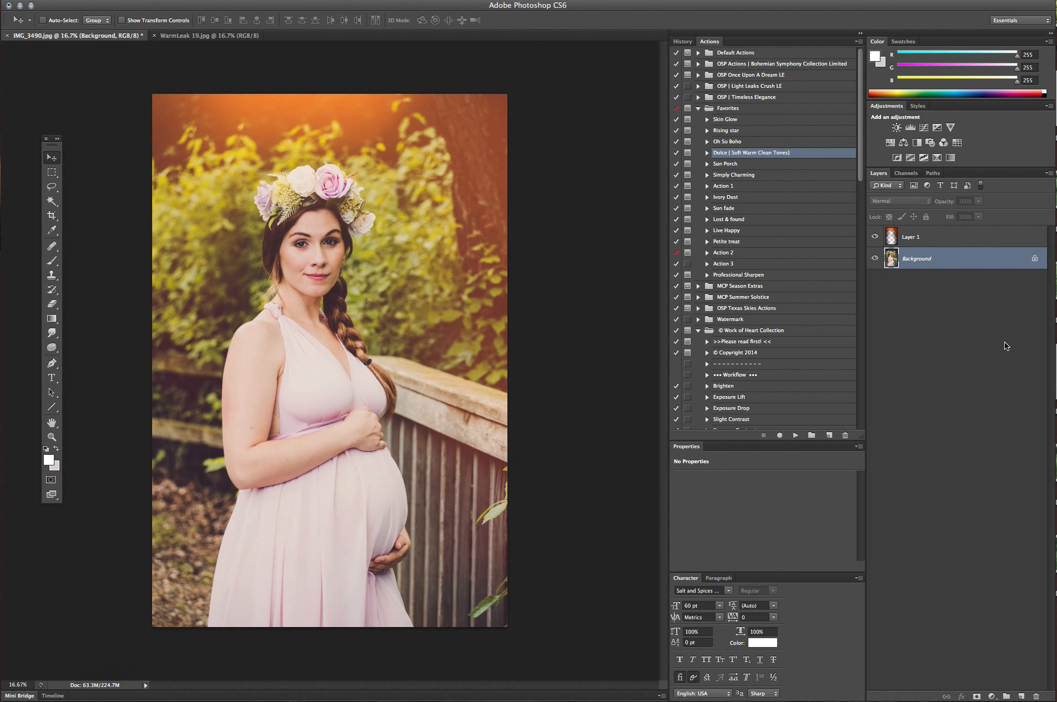
Step: Compare the originally opened photo with the flattened result through the history states, ending on the Flatten Image state
click(682, 42)
click(741, 59)
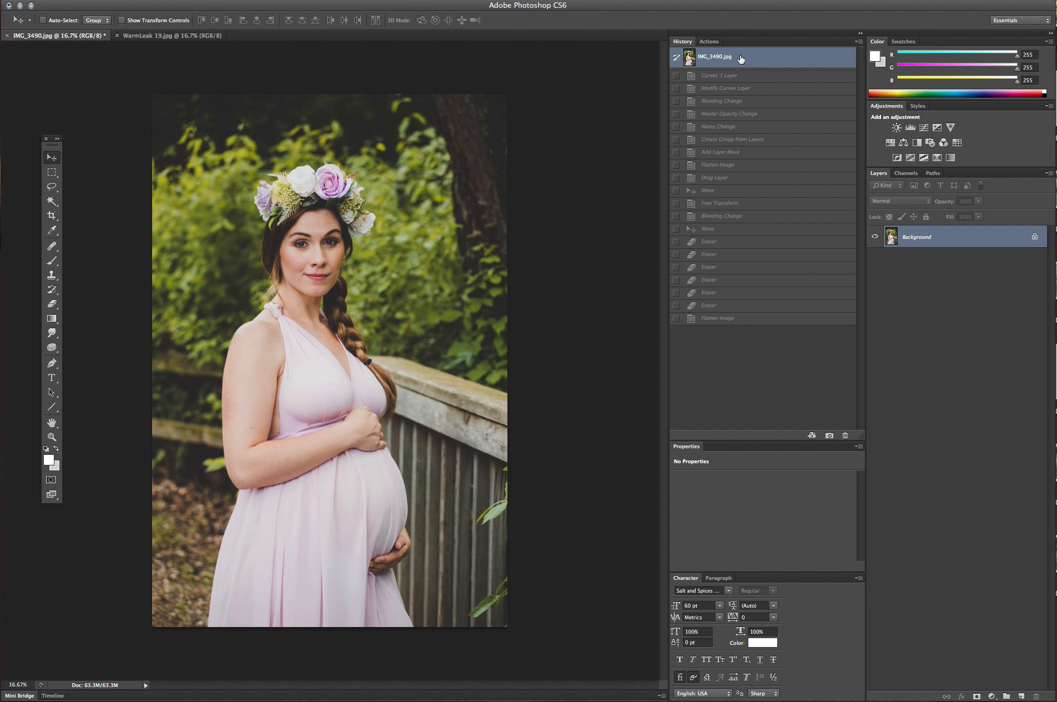
click(733, 319)
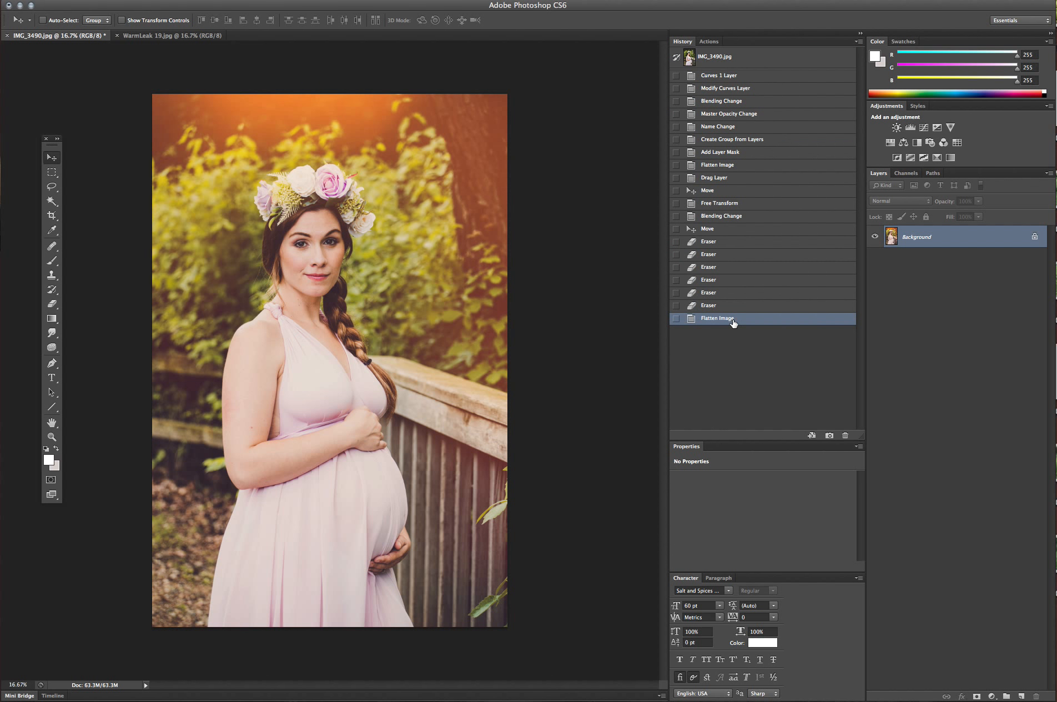
click(722, 63)
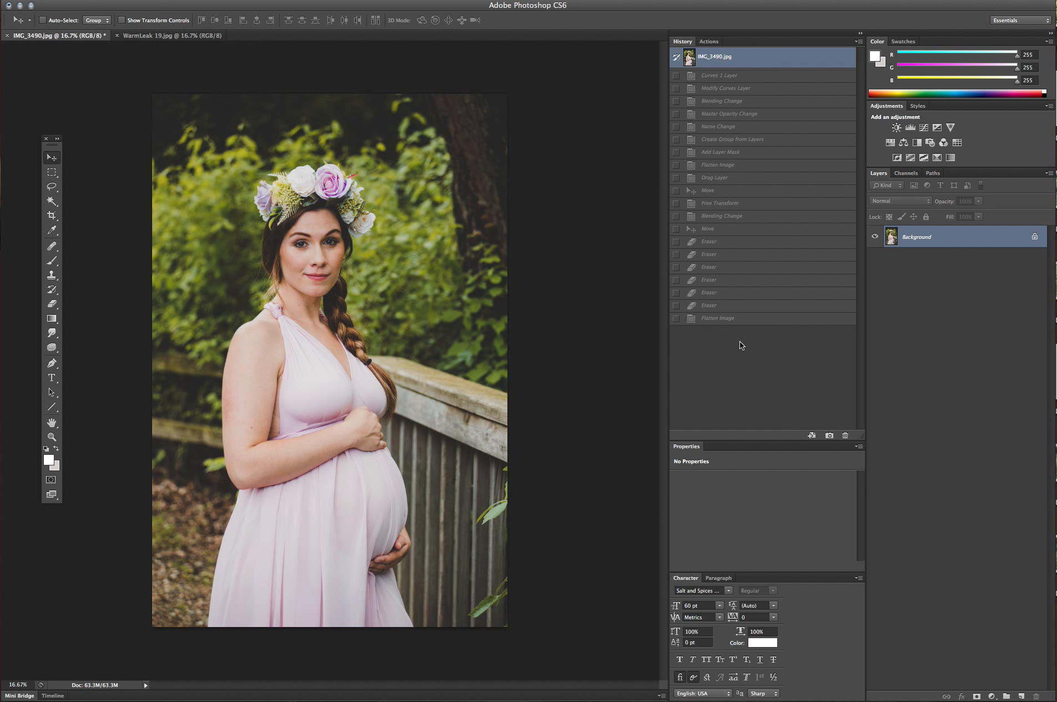
click(735, 319)
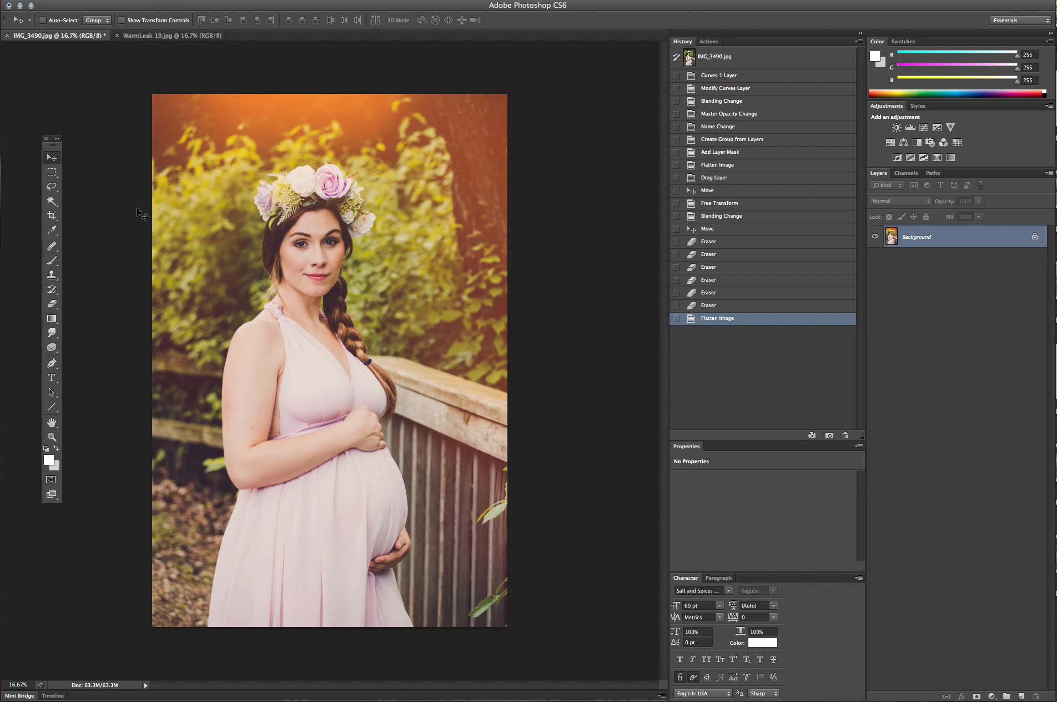
right_click(711, 695)
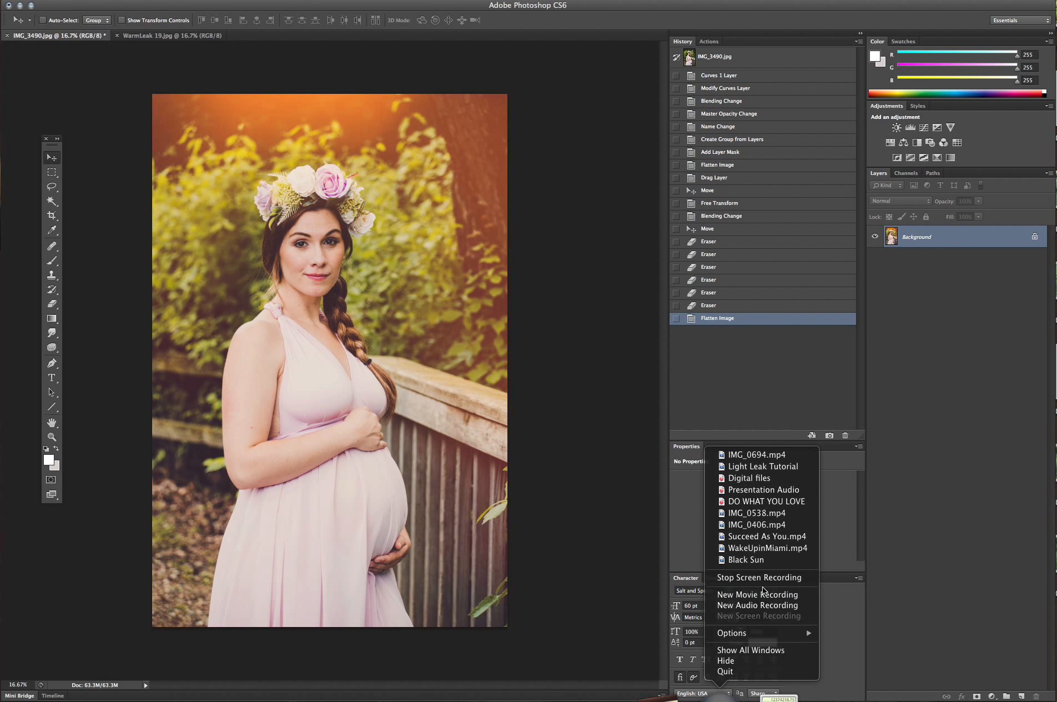